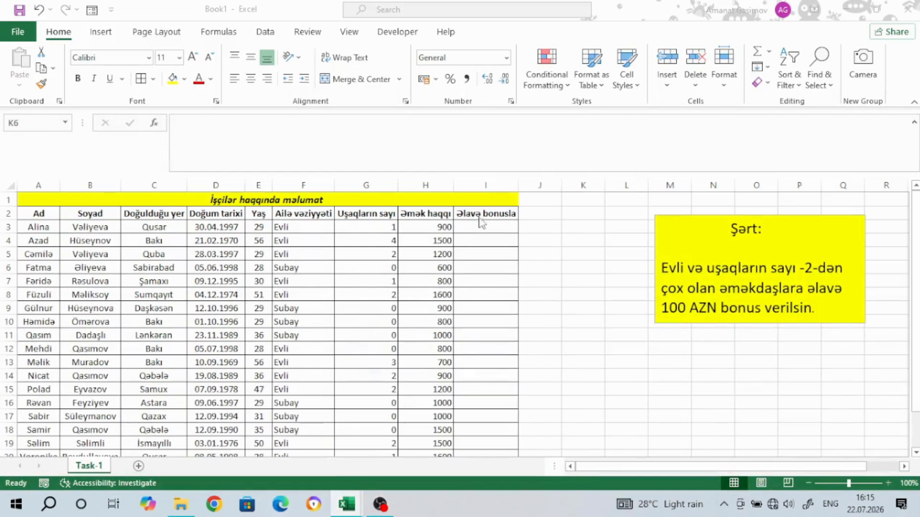
In cell I3 of the Task-1 sheet, begin an IF formula with the test AND(F3="Evli";G3>2)
type("=")
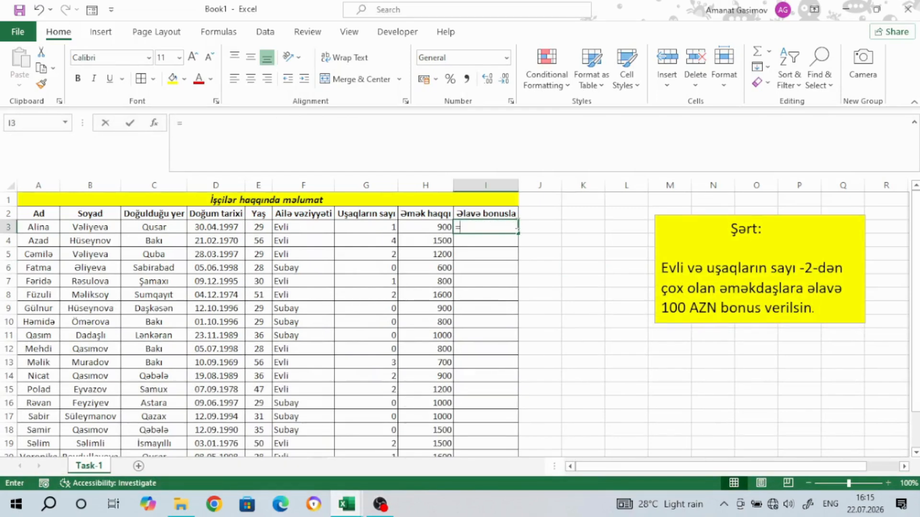
type("IF(")
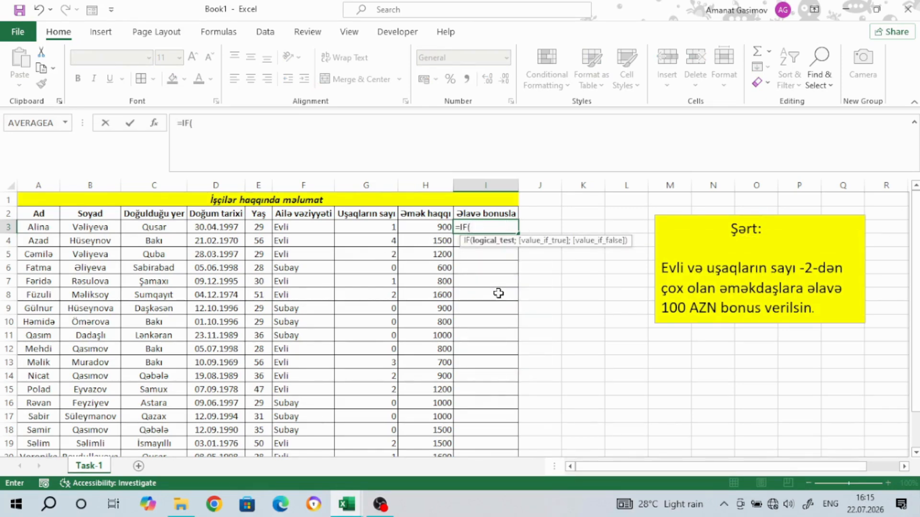
type("AND(")
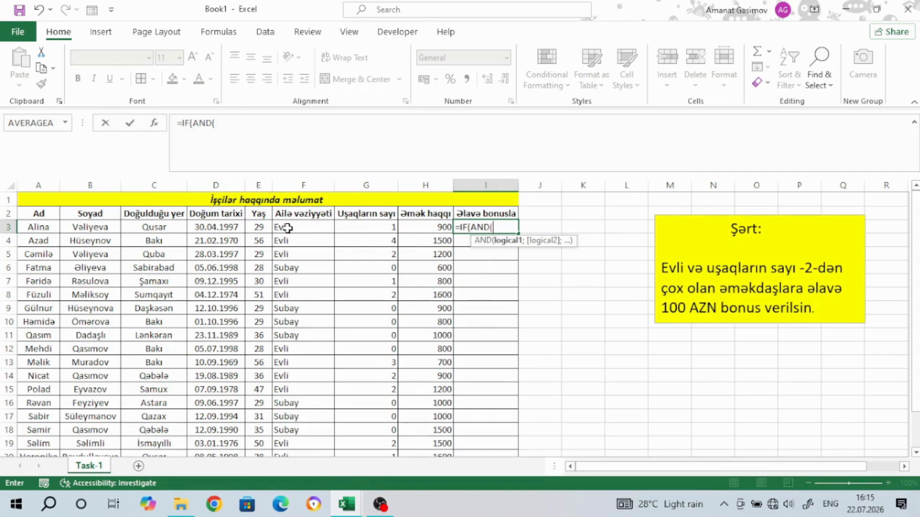
left_click(305, 225)
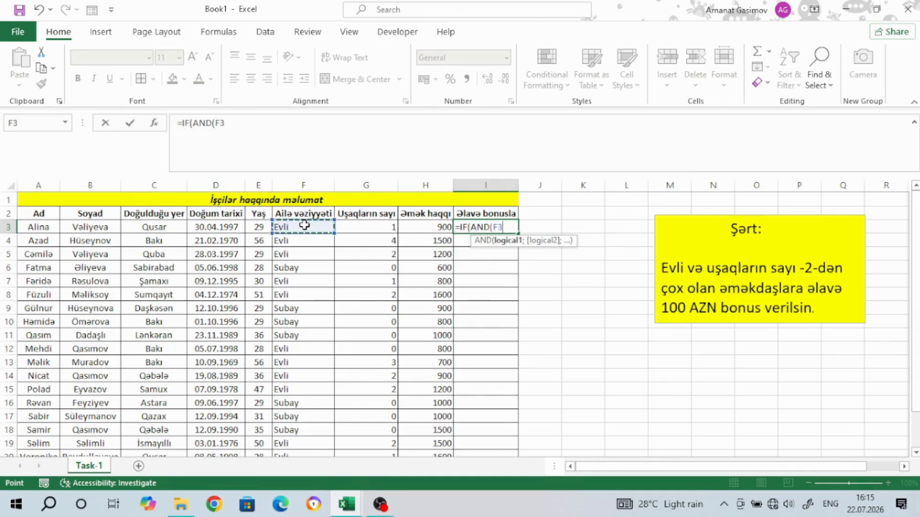
type("=\"")
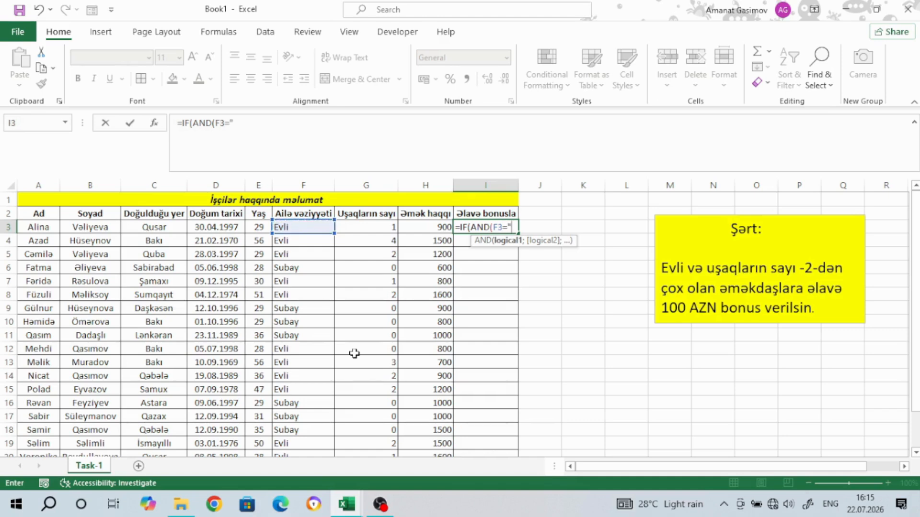
type("Evli\";")
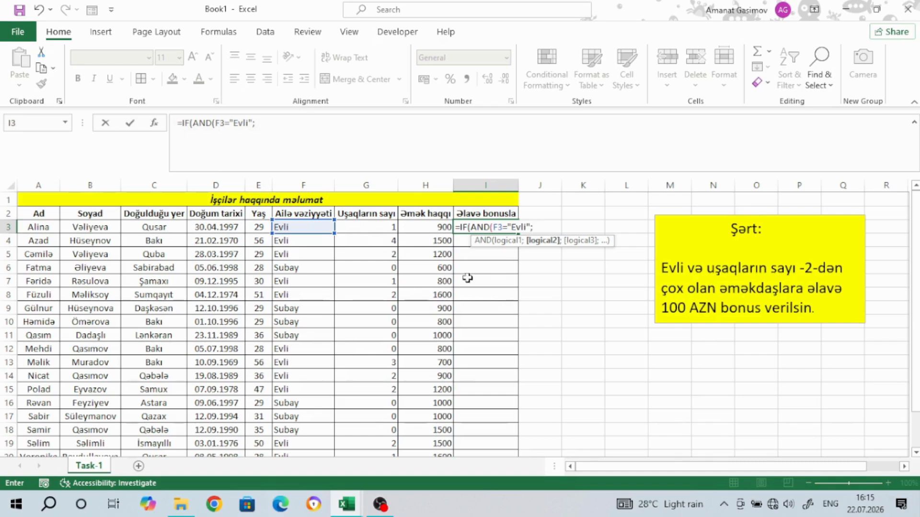
left_click(375, 225)
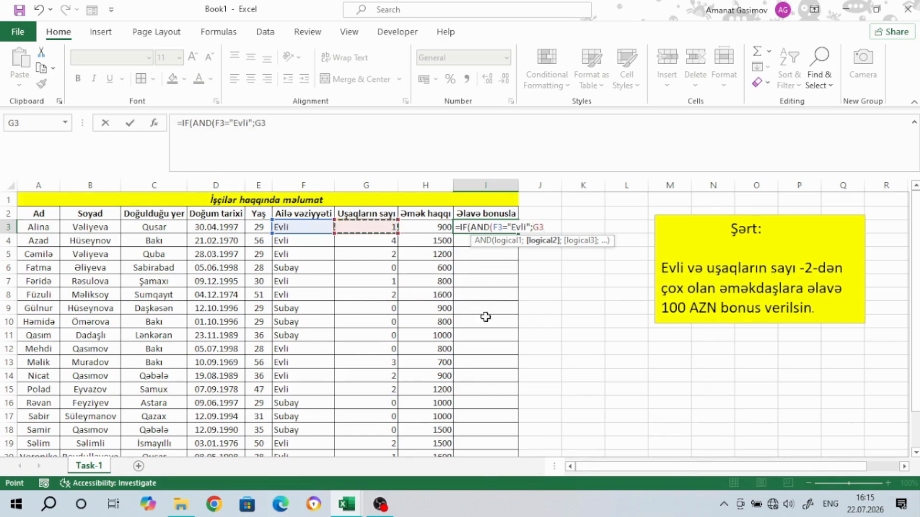
type(">2")
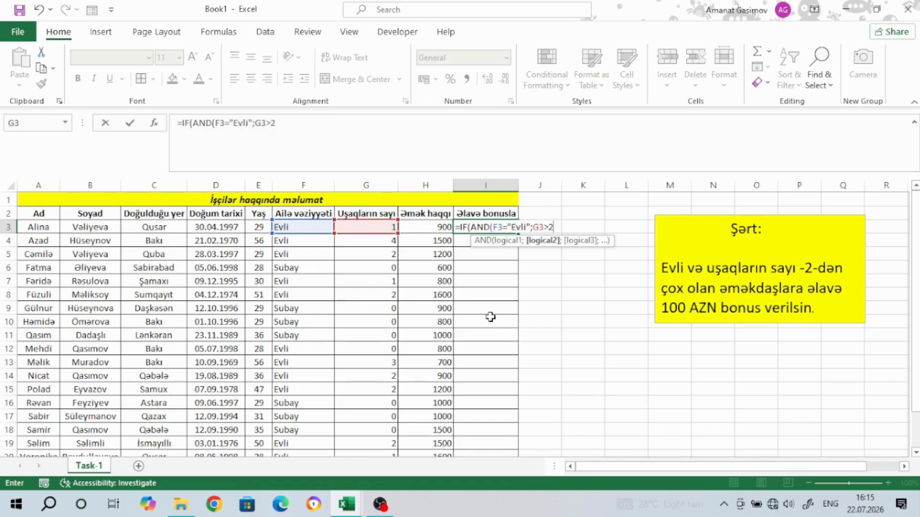
type(");")
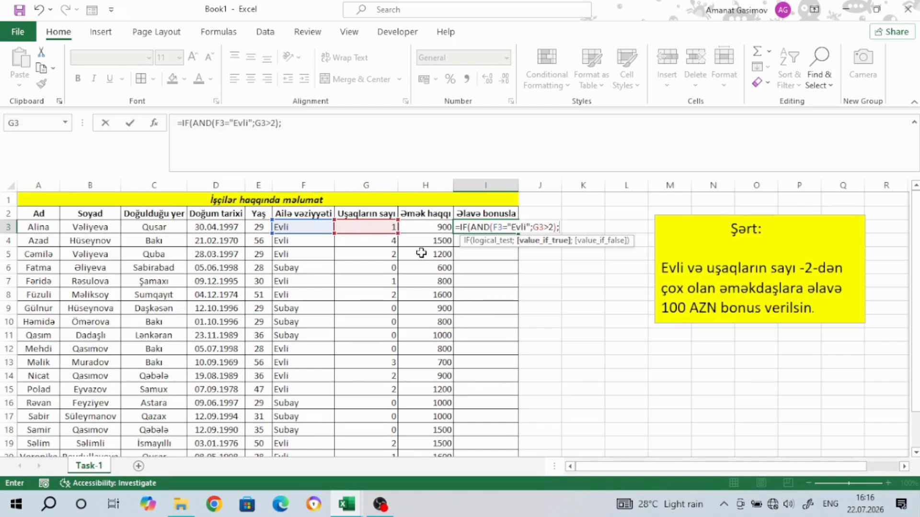
Complete the I3 formula with H3+100 as the value if true and H3 as the value if false
left_click(421, 228)
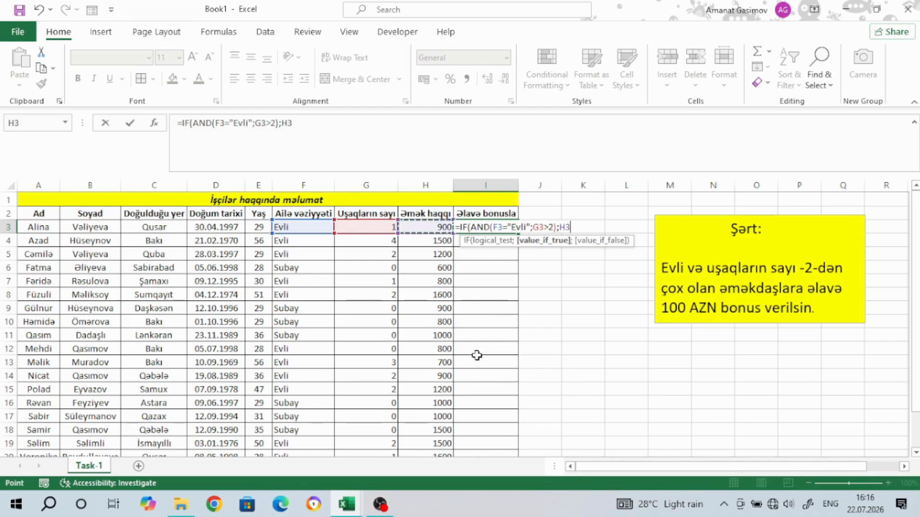
type("+100")
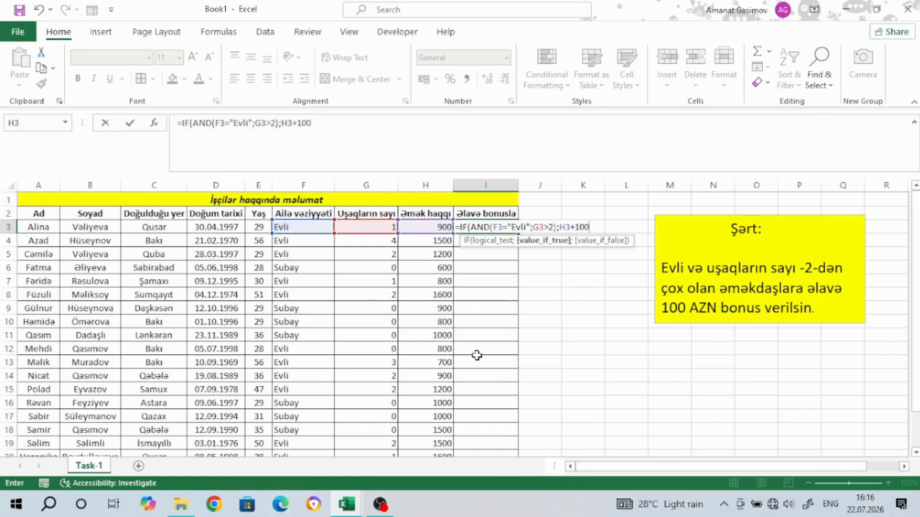
type(";")
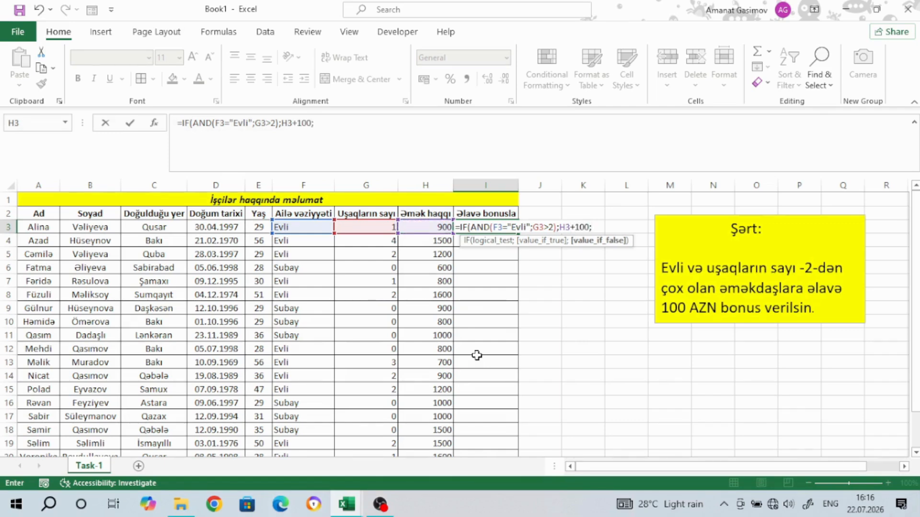
left_click(428, 228)
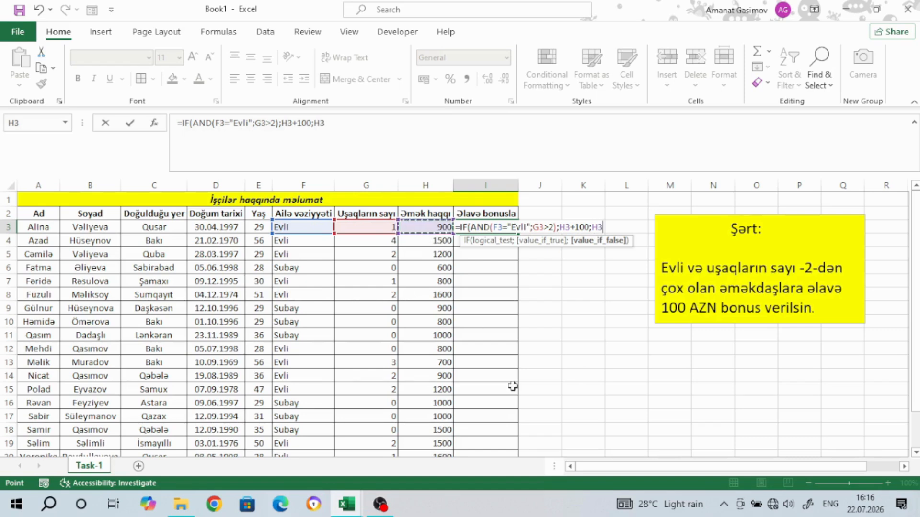
type(")")
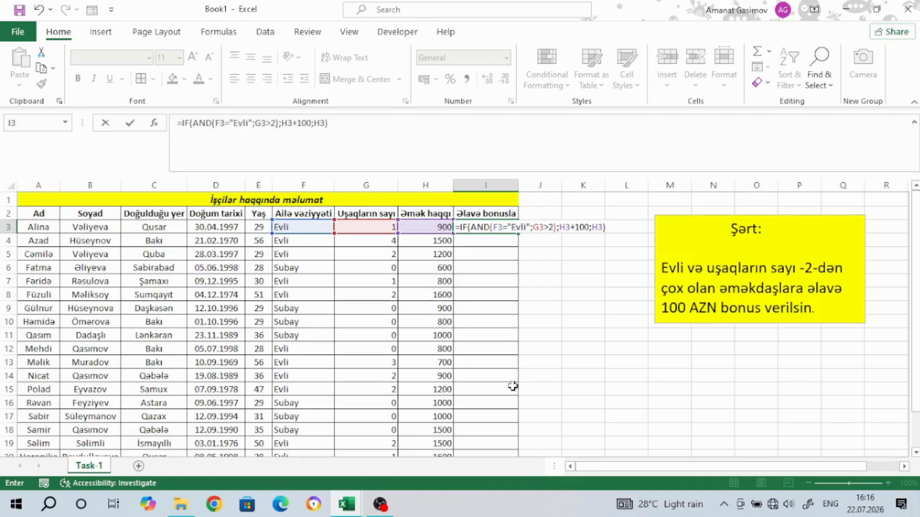
key("Return")
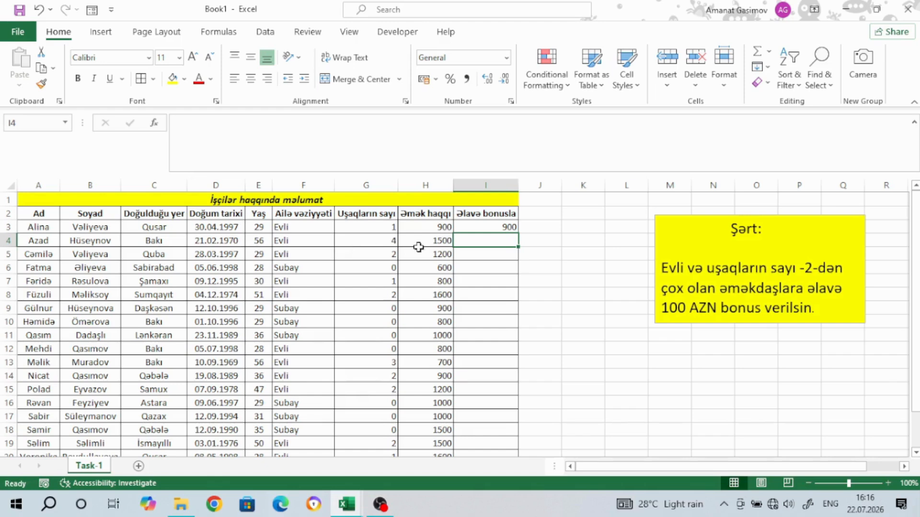
Copy the I3 bonus formula down to all employee rows of column I
left_click(504, 227)
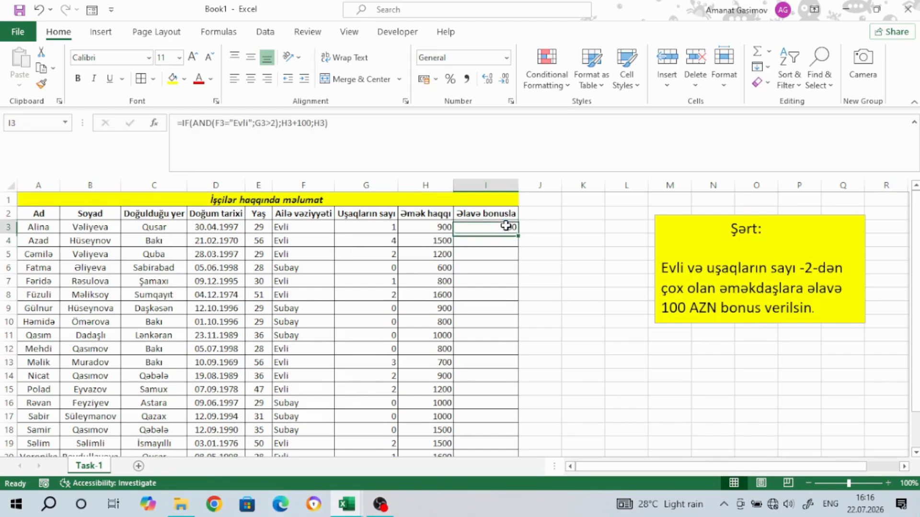
double_click(517, 231)
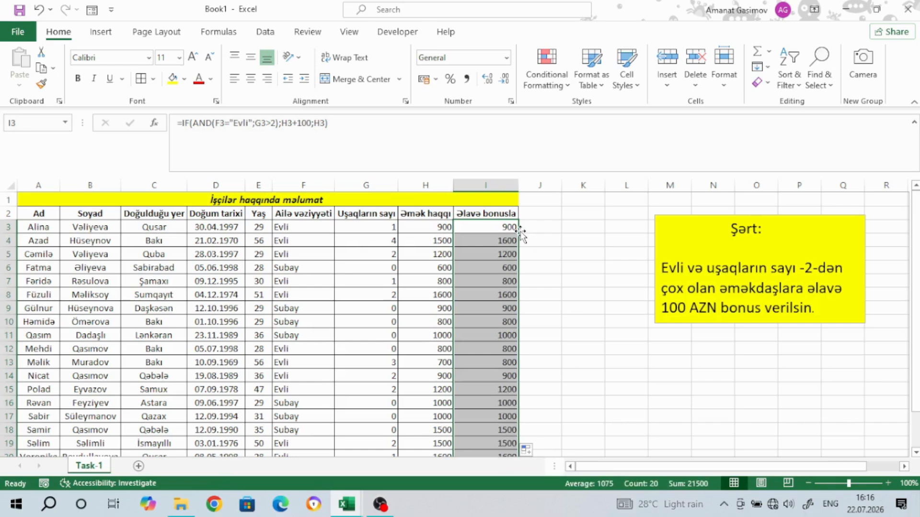
left_click(489, 244)
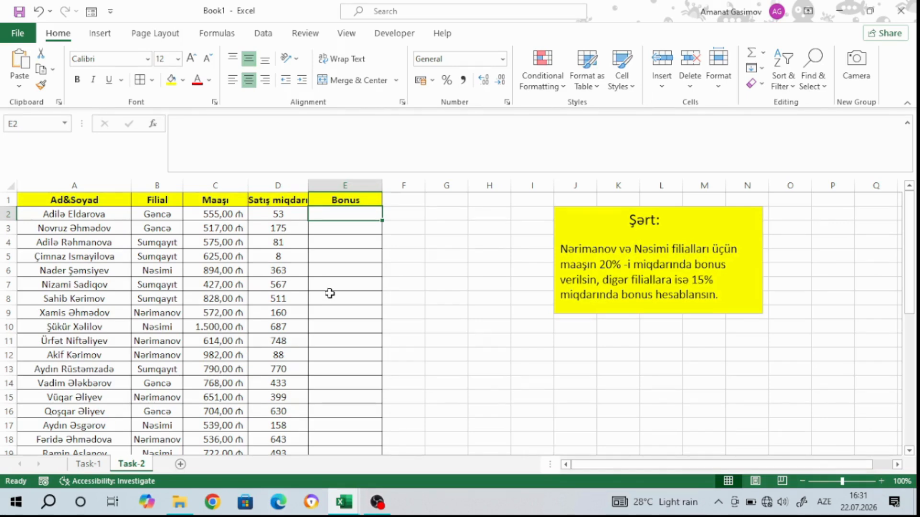
In cell E2 of the Task-2 sheet, begin an IF formula with an OR test whose first condition is B2="Nərimanov"
type("=if")
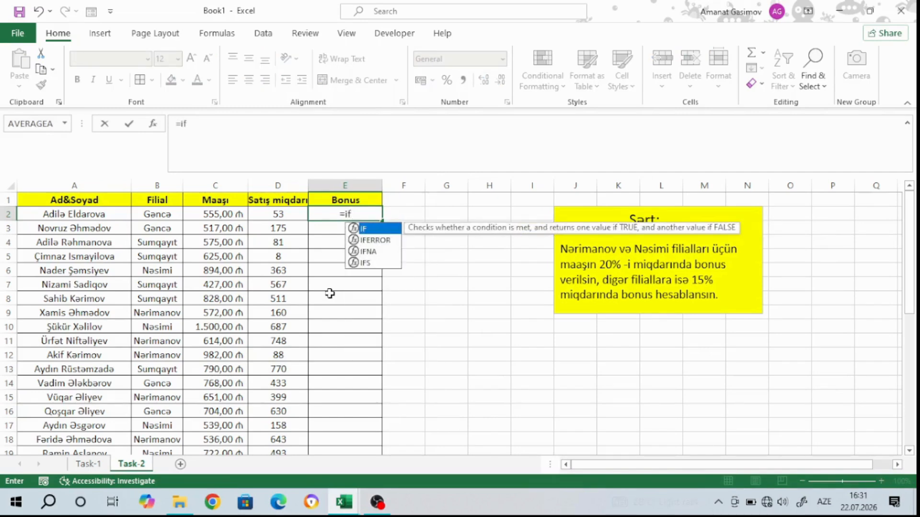
key("Tab")
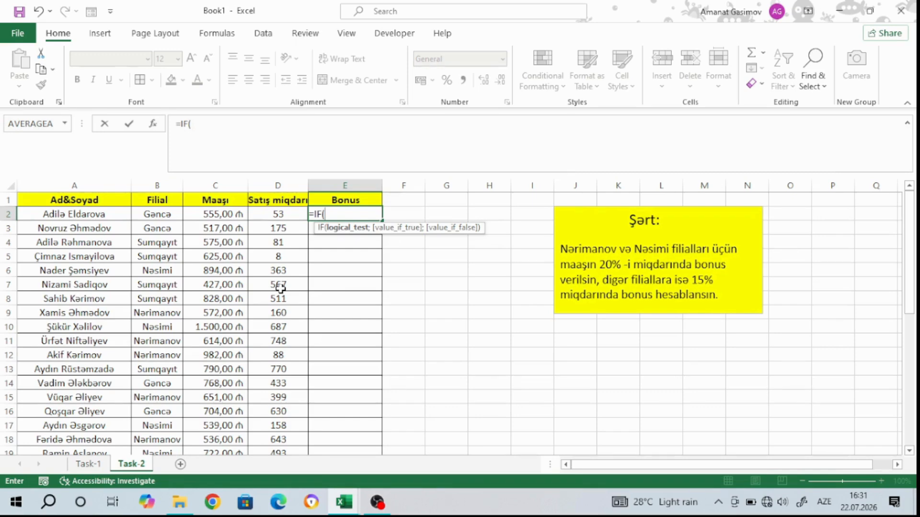
type("OR(")
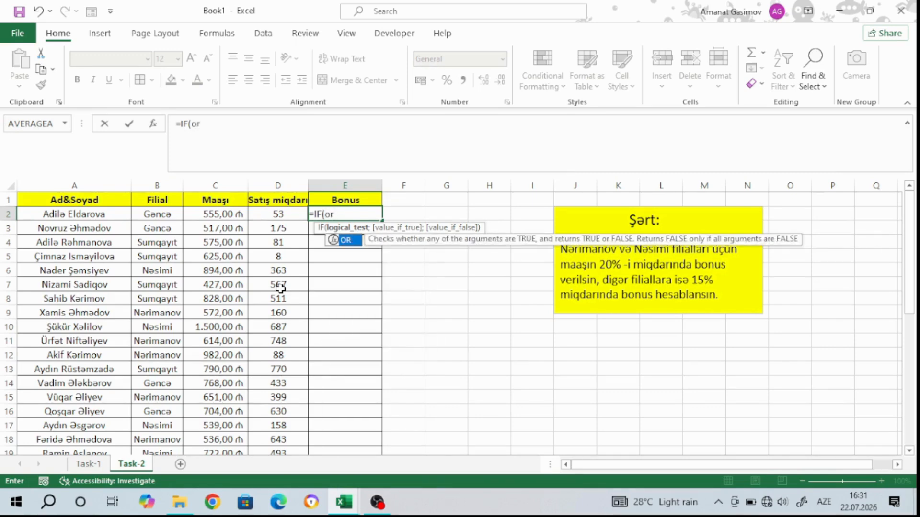
left_click(178, 212)
type("=")
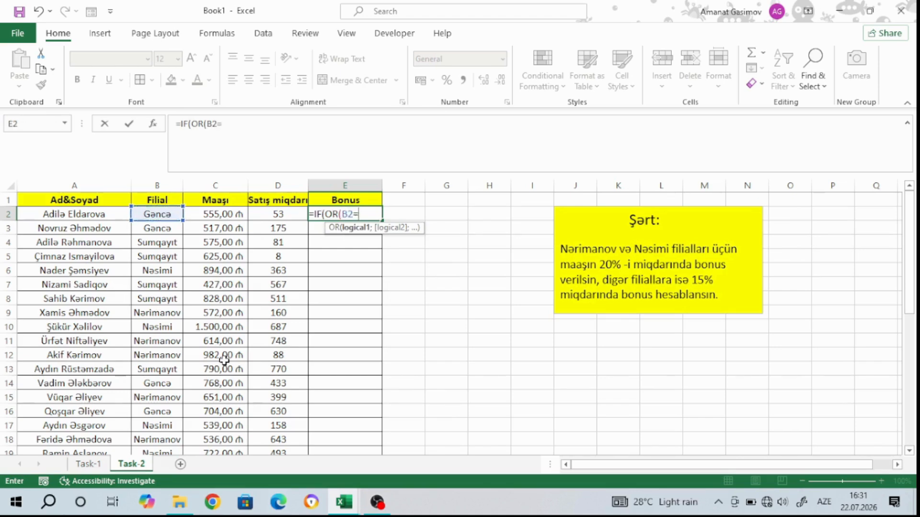
type("Ə")
key("BackSpace")
key("alt+shift")
key("alt+shift")
type("\"N")
key("alt+shift")
type("ərimanov")
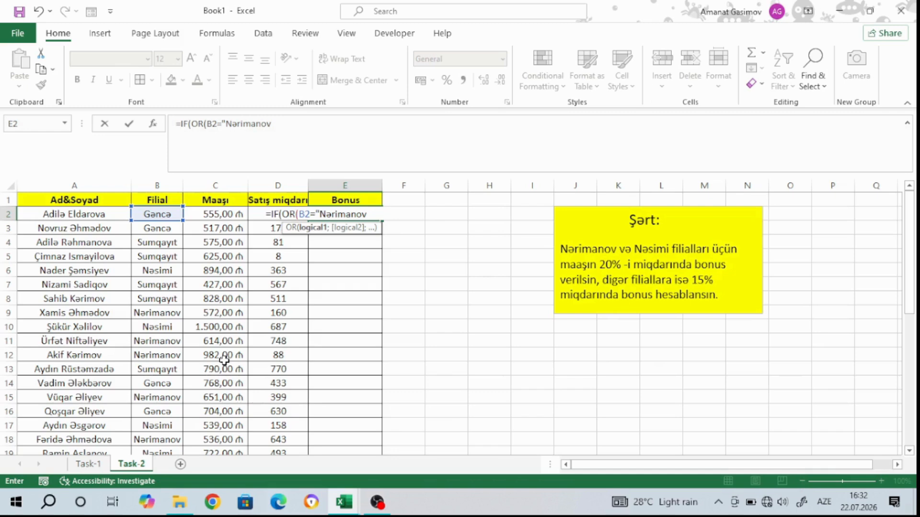
type("\"ı")
key("BackSpace")
type(";")
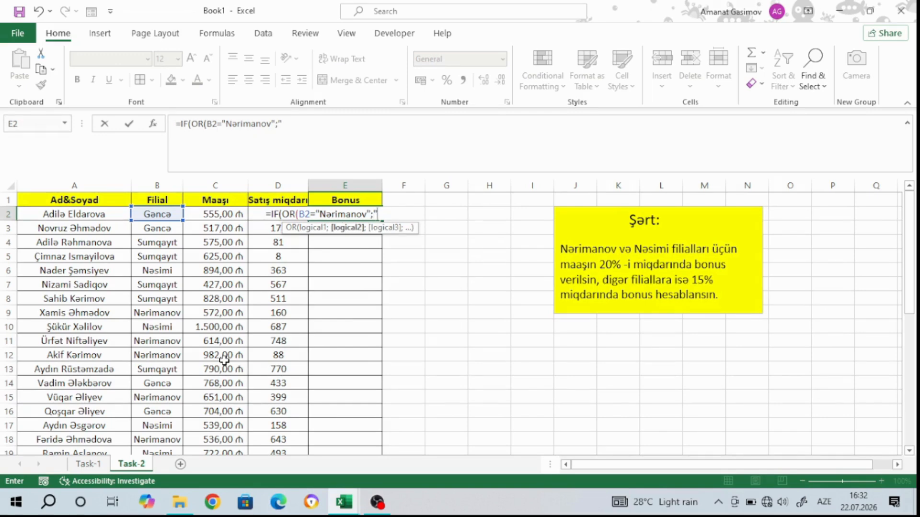
Add "Nəsimi" as the second argument of the OR test in the E2 formula and close the test
type("\"Nəsimi\"")
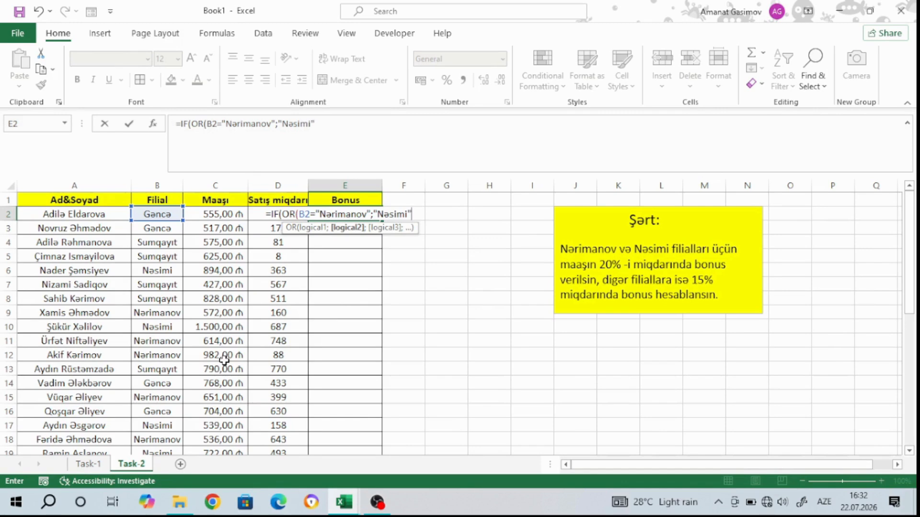
key("alt+shift")
type(")ж")
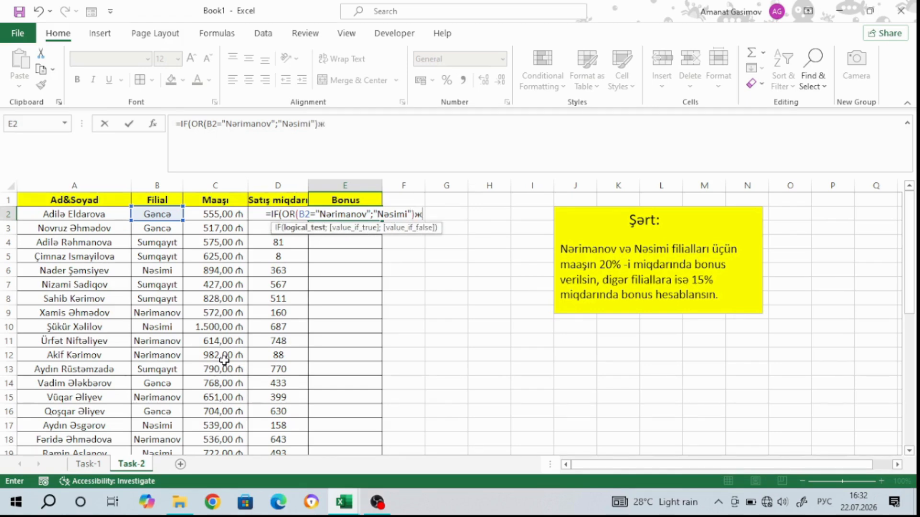
key("BackSpace")
type(";")
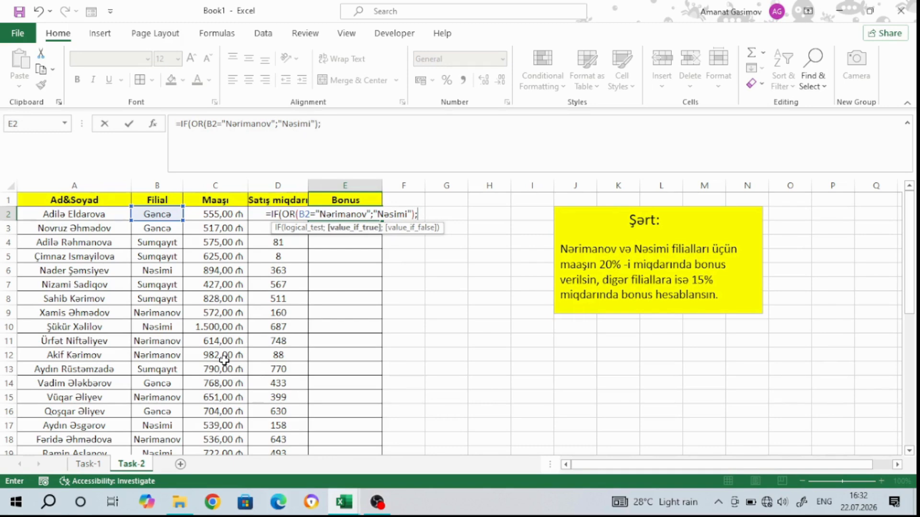
Complete the E2 formula with C2*20% as the value if true and C2*15% as the value if false
left_click(232, 216)
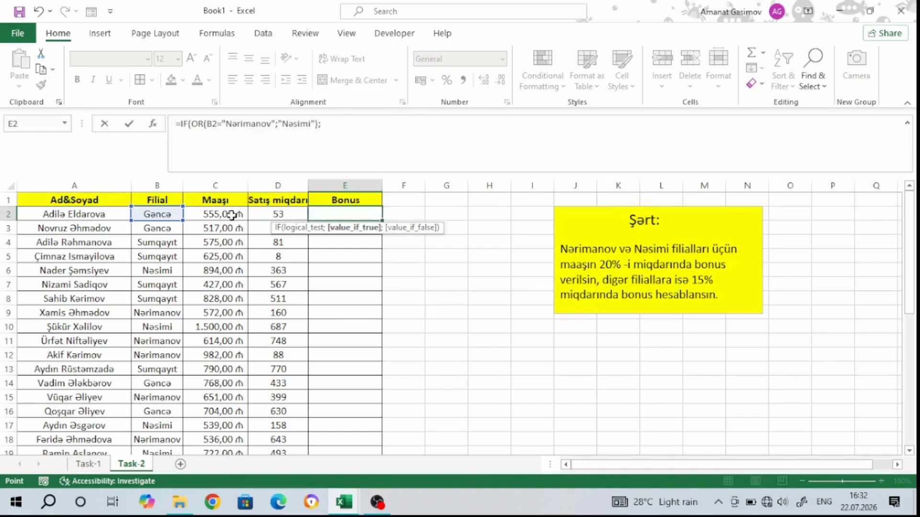
type("*")
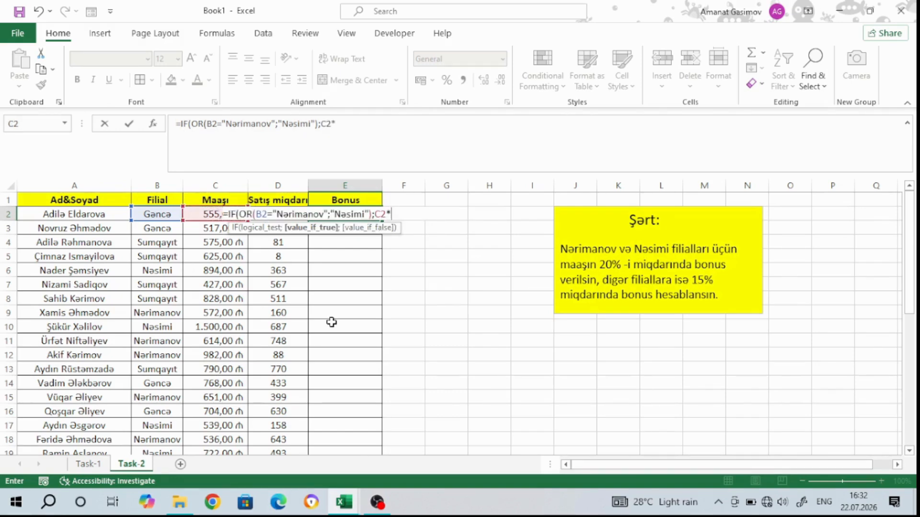
type("20%")
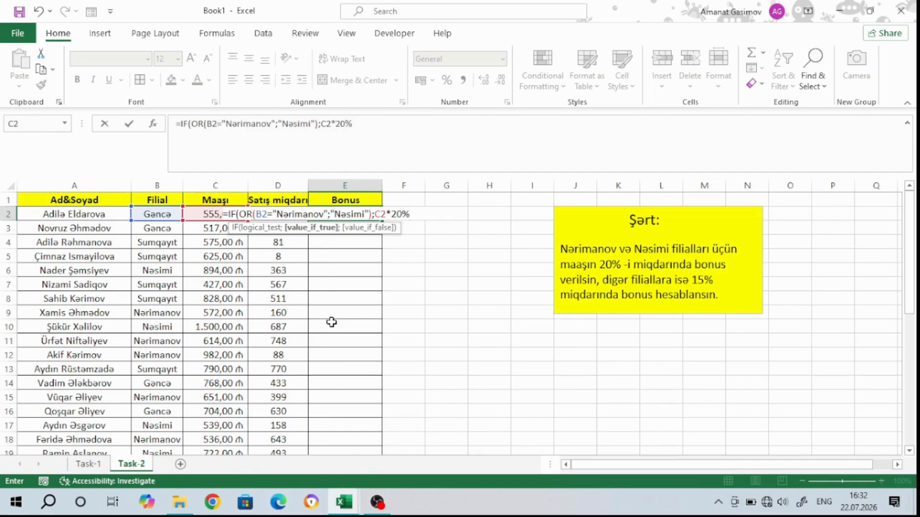
type(";")
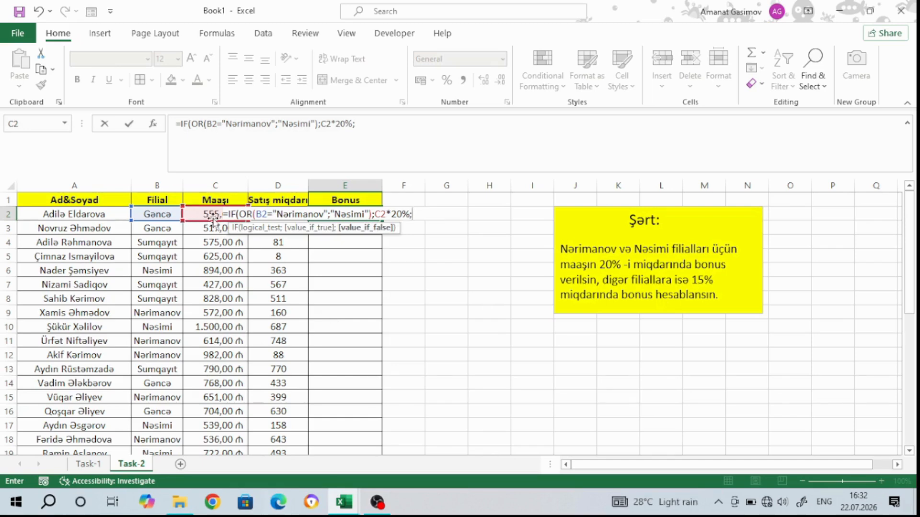
left_click(195, 216)
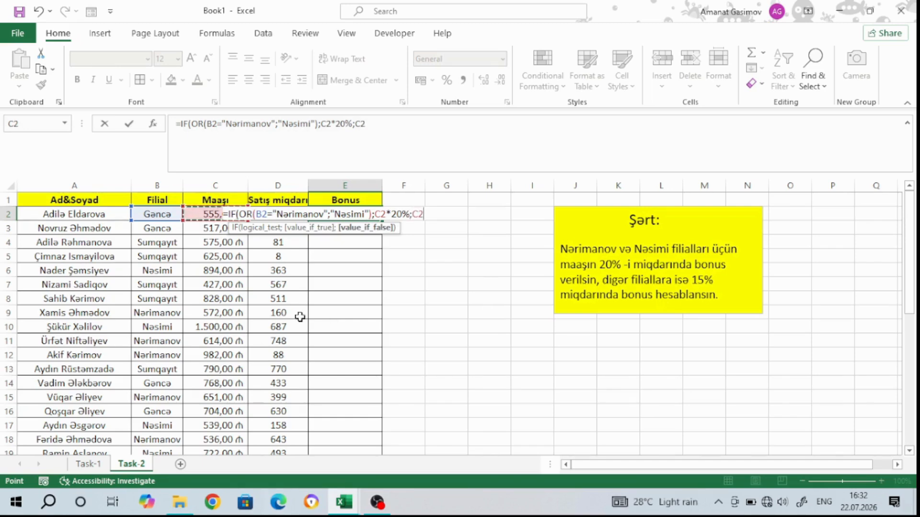
type("*15%)")
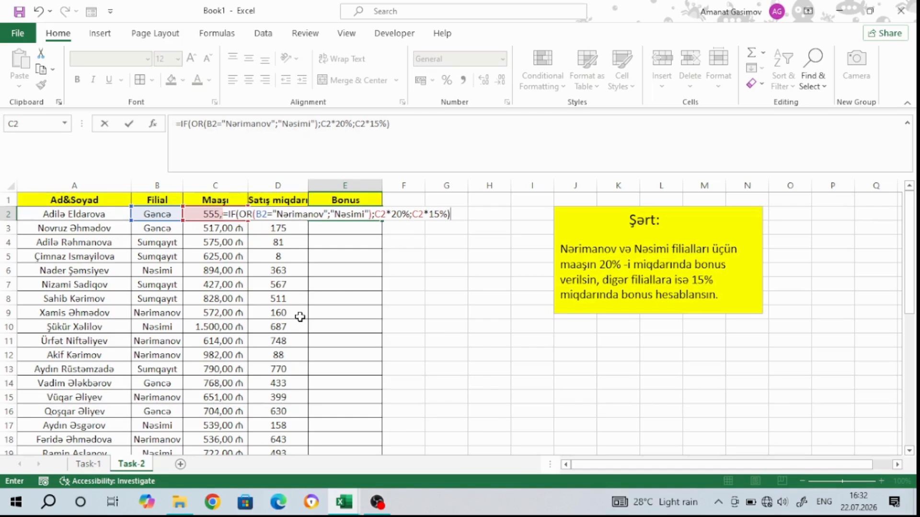
key("Return")
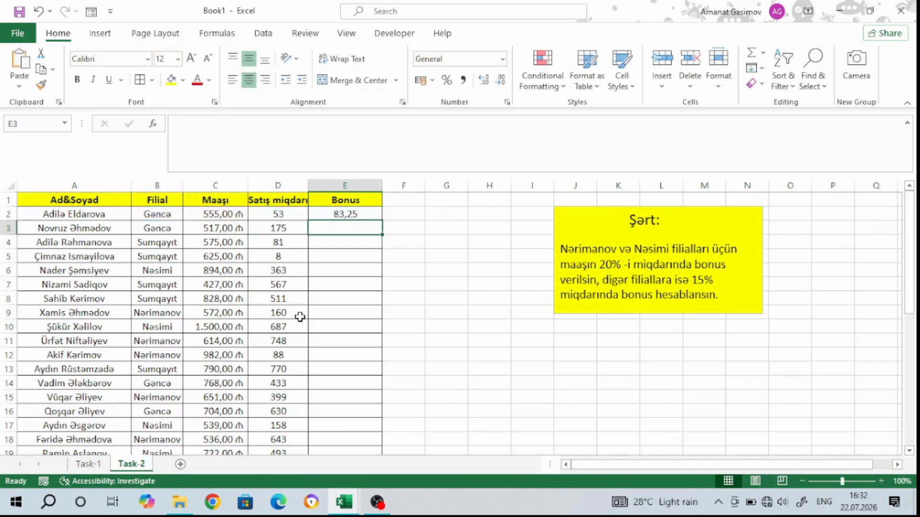
Copy the E2 formula down to all employee rows of the Bonus column
left_click(356, 214)
double_click(382, 220)
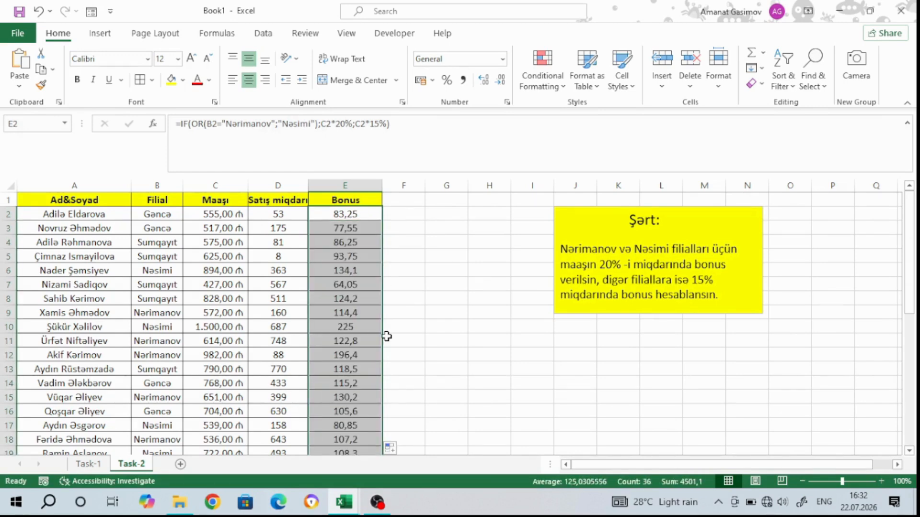
Calculate 20% of row 6's salary in cell G6 with =C6*20% to check the Nəsimi employee's bonus
left_click(336, 243)
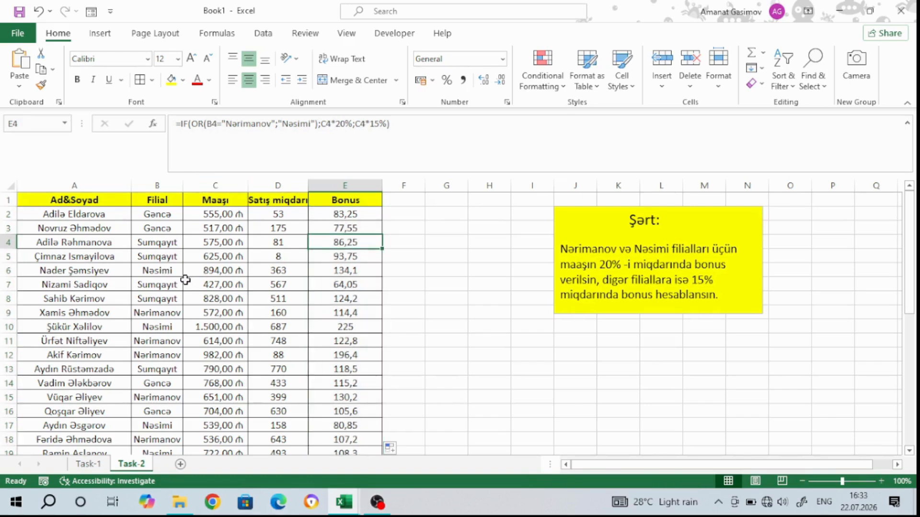
left_click(159, 270)
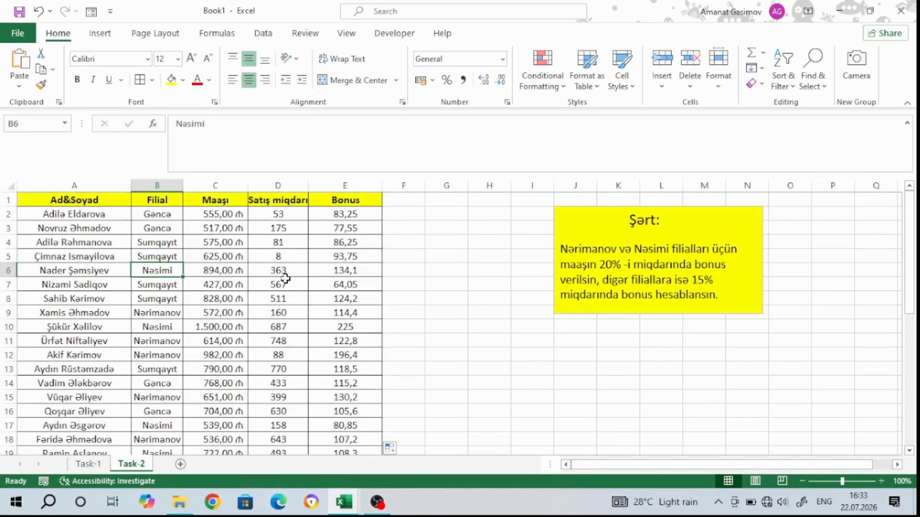
left_click(341, 273)
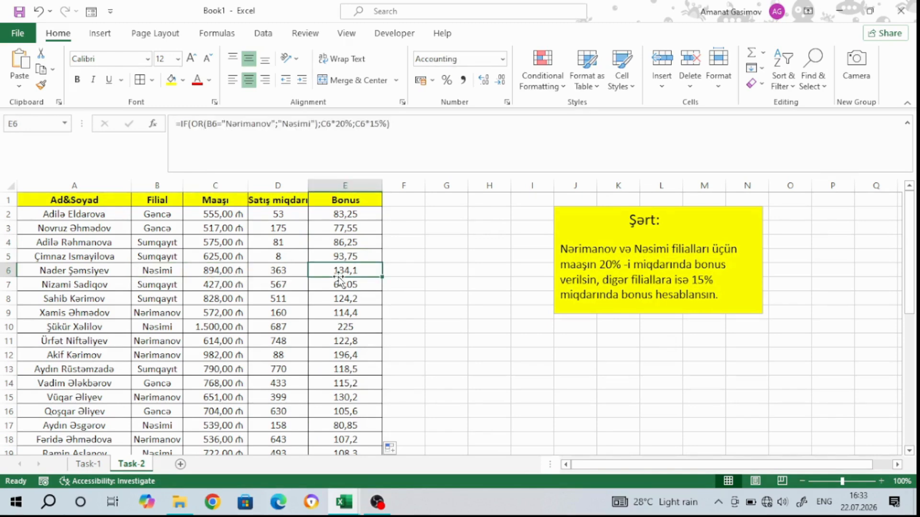
left_click(232, 270)
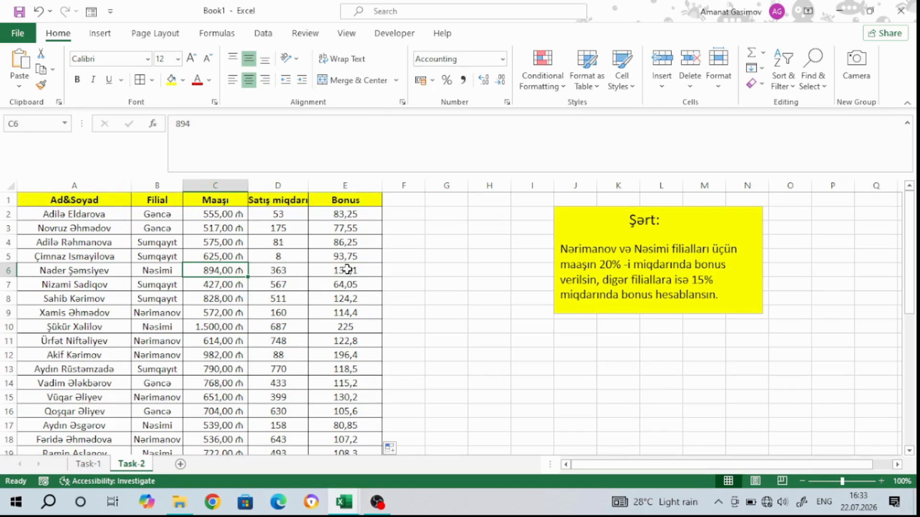
left_click(446, 270)
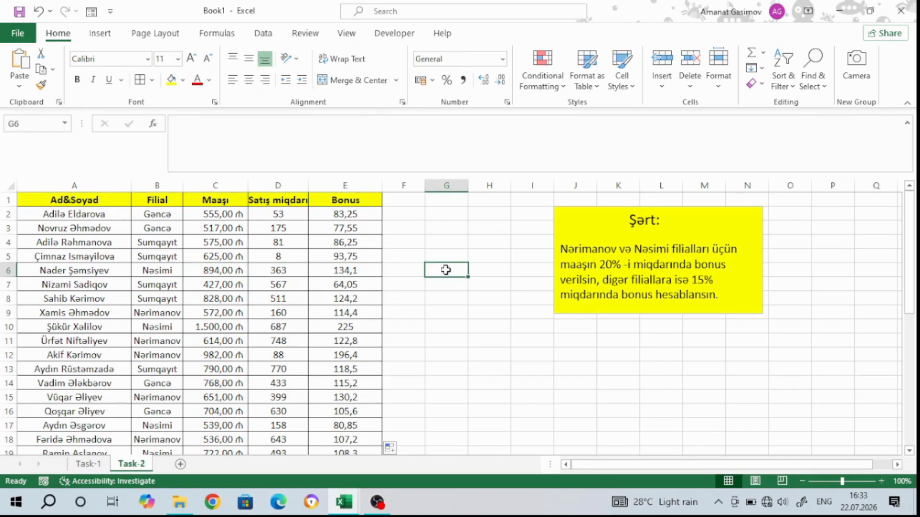
type("=")
left_click(211, 269)
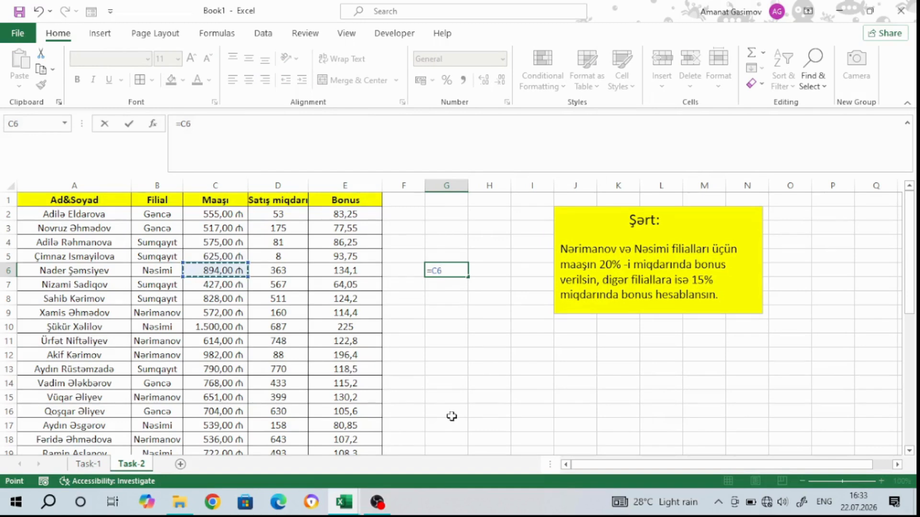
type("*20")
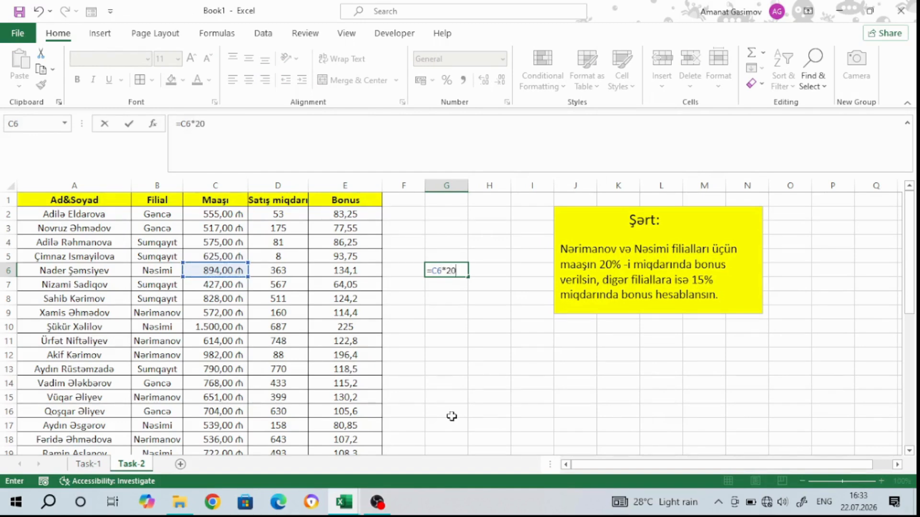
type("%")
key("Return")
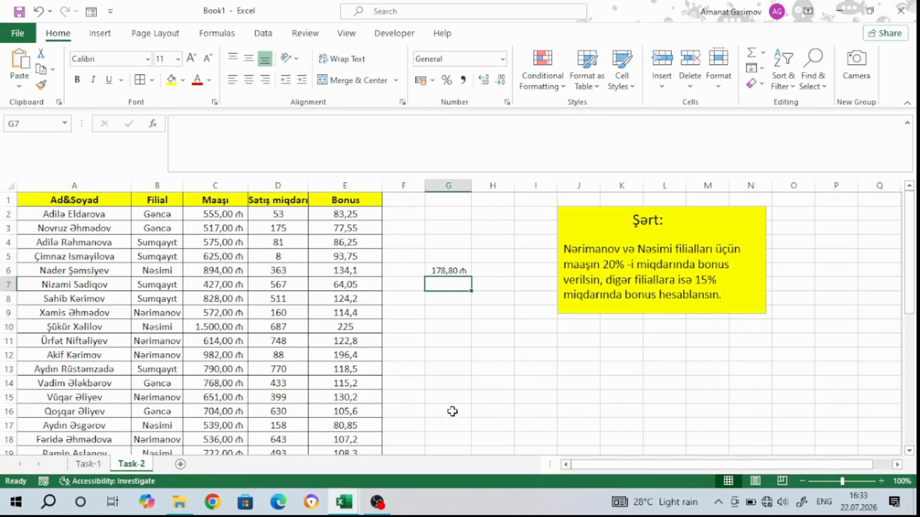
left_click(448, 272)
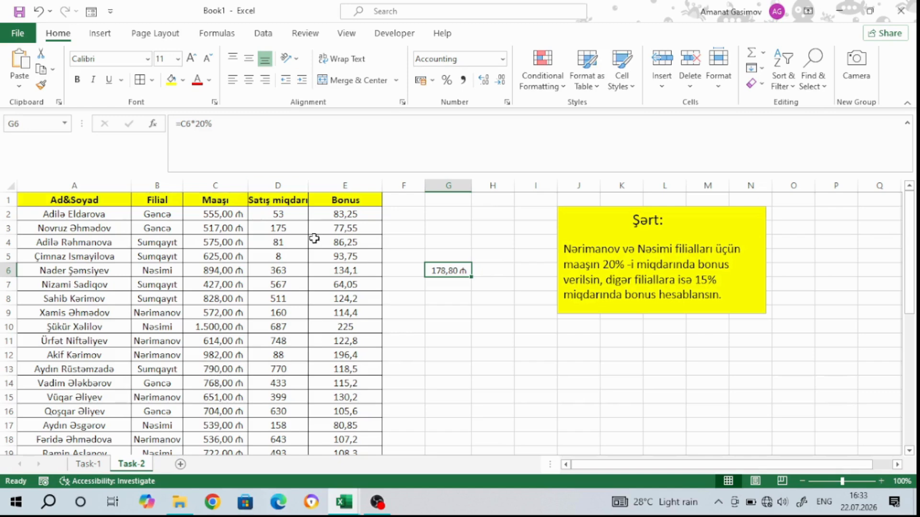
left_click(334, 271)
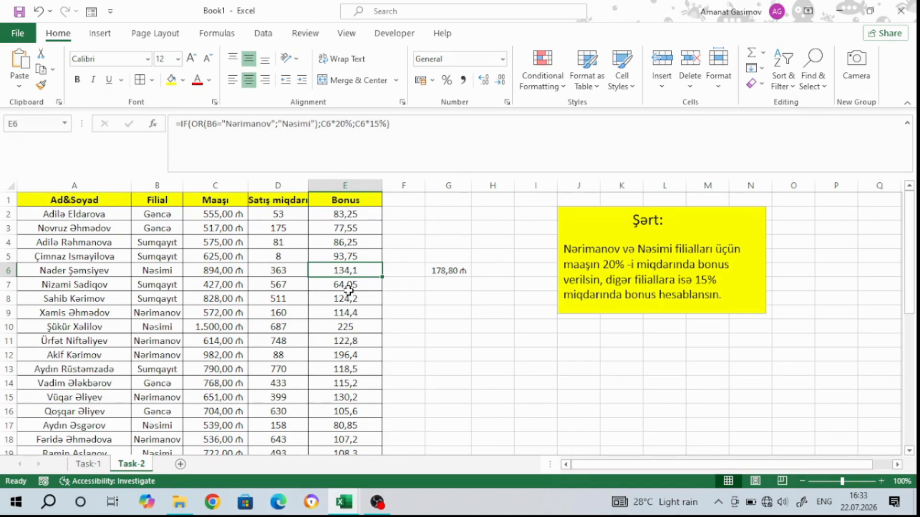
left_click(279, 119)
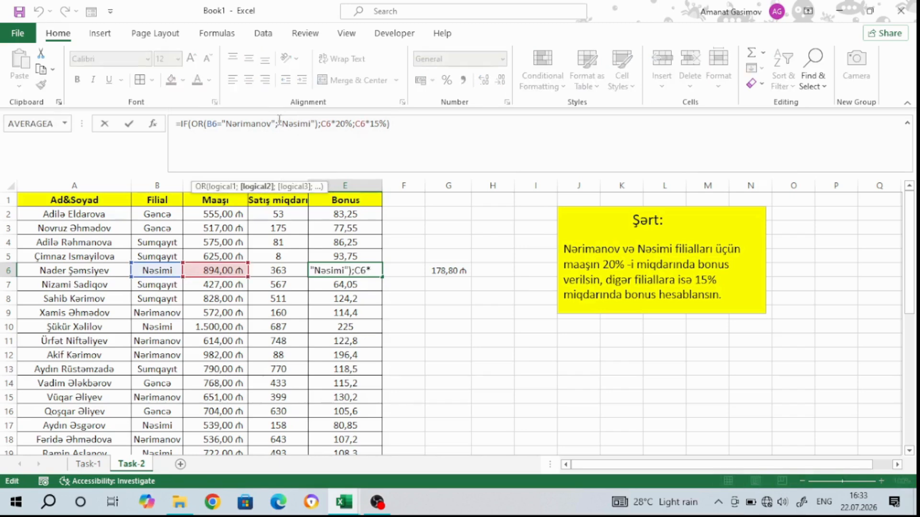
type("=")
key("BackSpace")
left_click(161, 214)
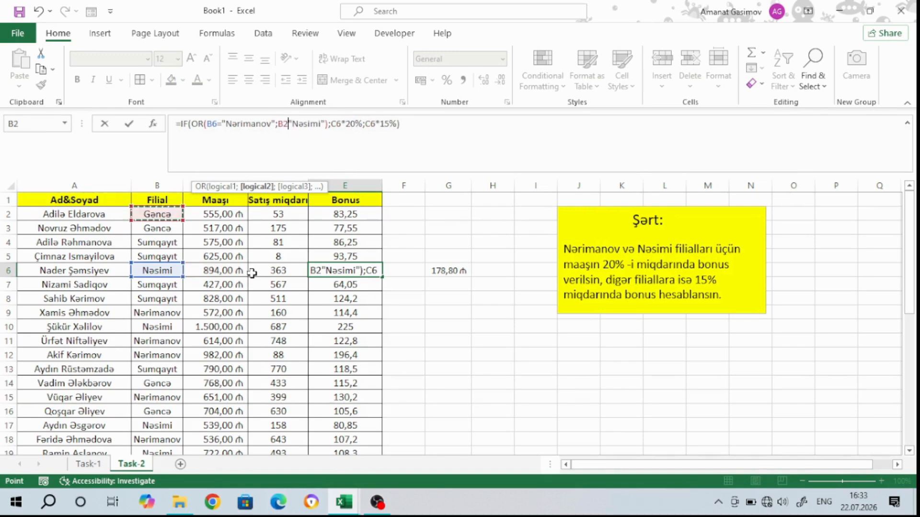
key("BackSpace")
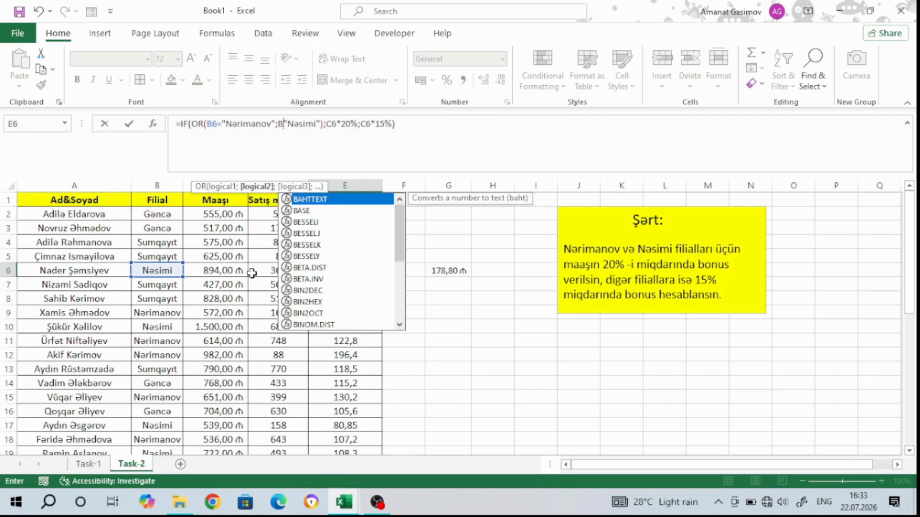
key("Escape")
key("Escape")
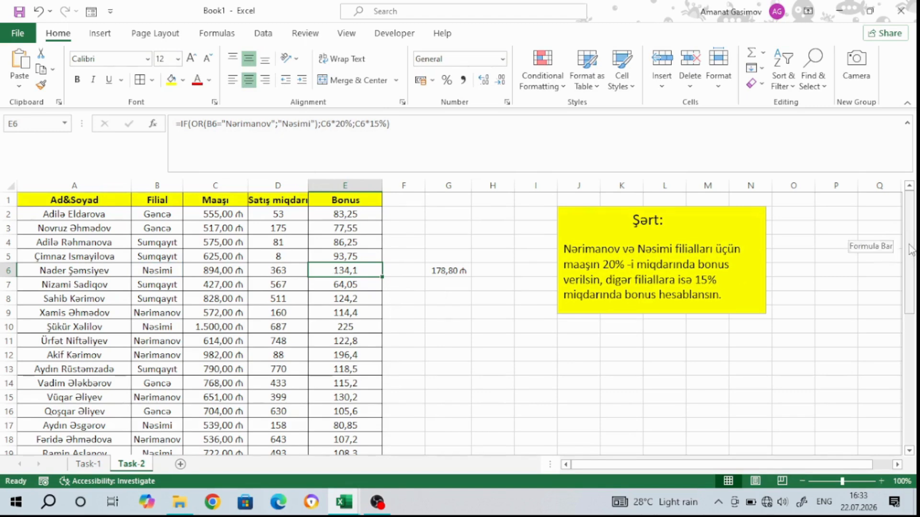
Correct the second OR condition in the E2 formula to B2="Nəsimi" and copy the formula down the Bonus column
left_click(339, 214)
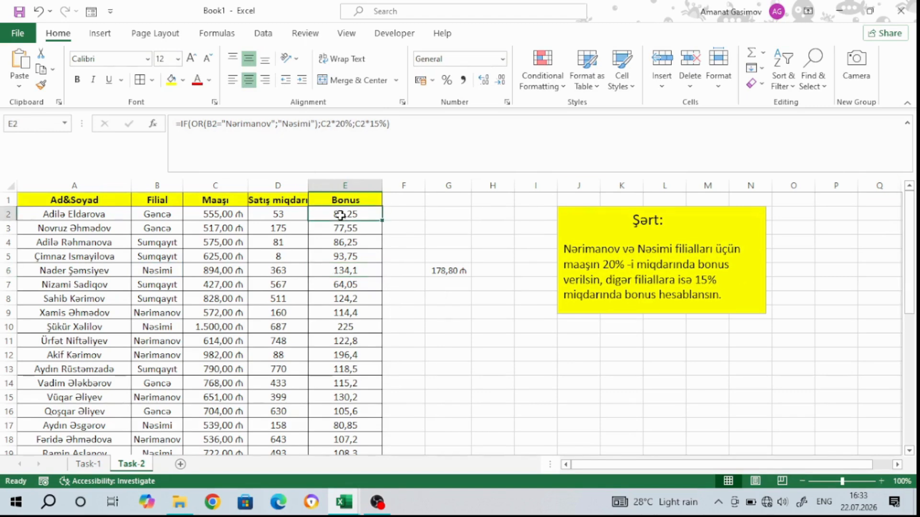
left_click(278, 123)
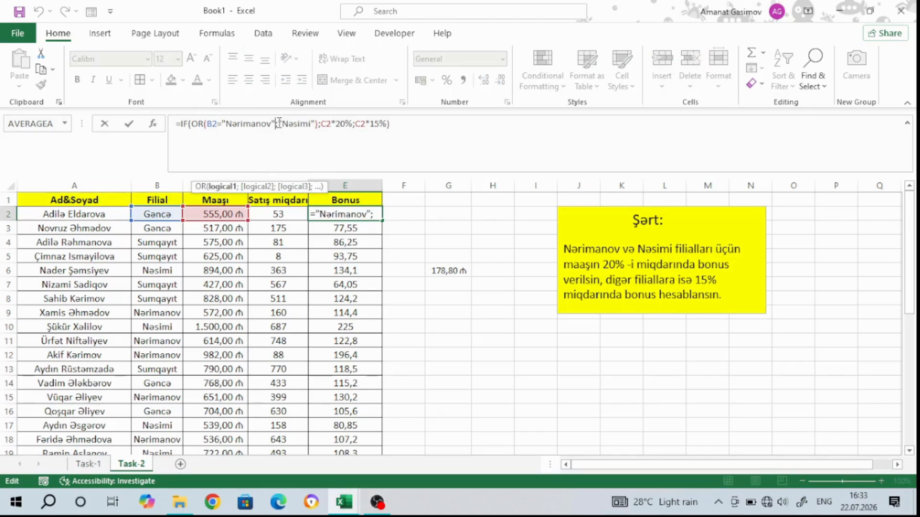
left_click(279, 124)
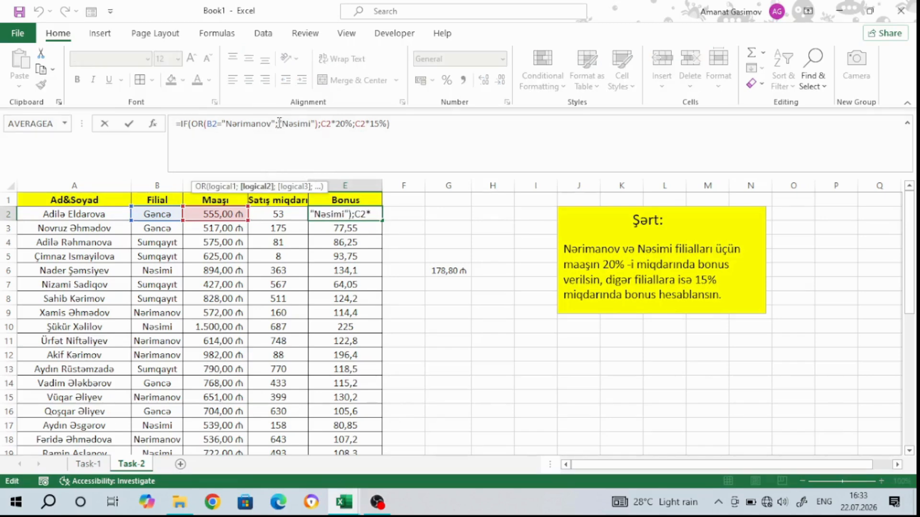
left_click(164, 214)
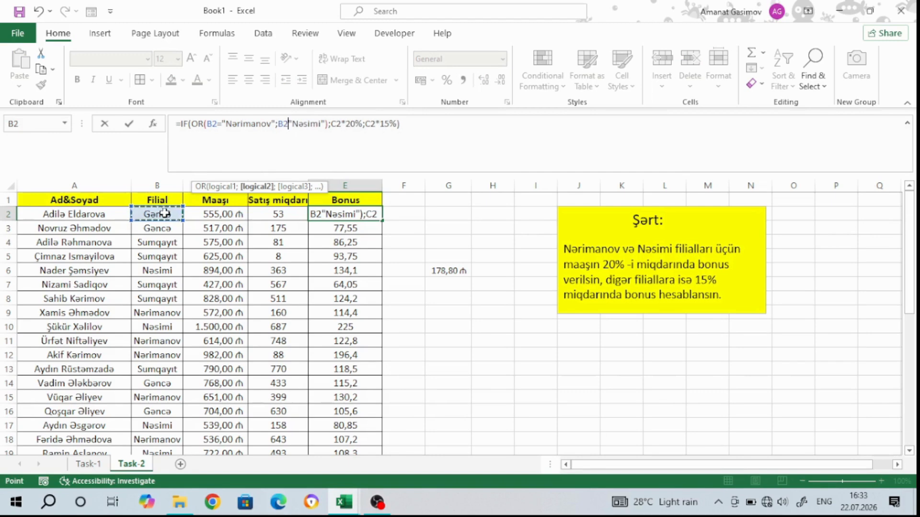
type("=")
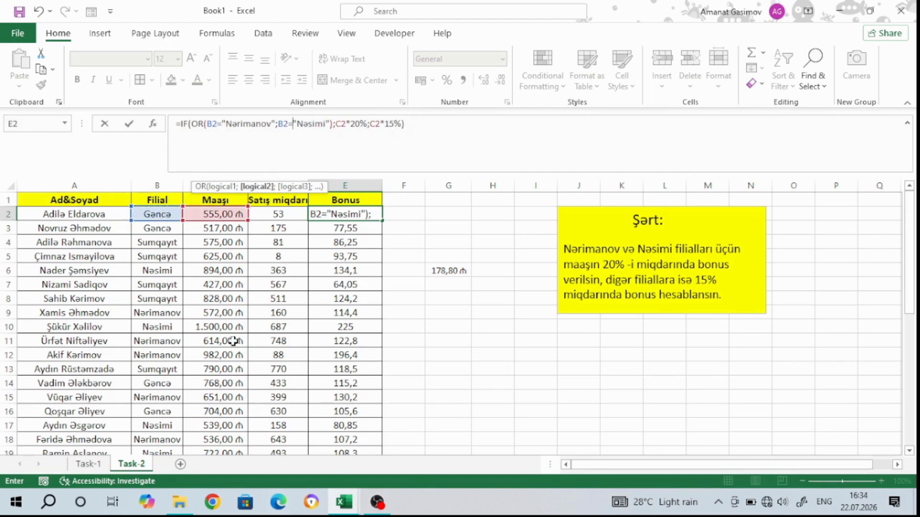
key("Return")
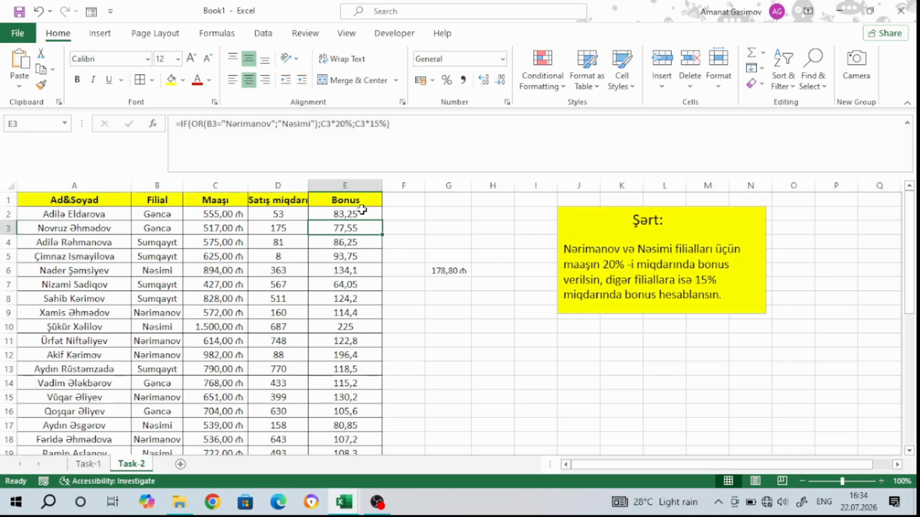
left_click(361, 211)
double_click(383, 221)
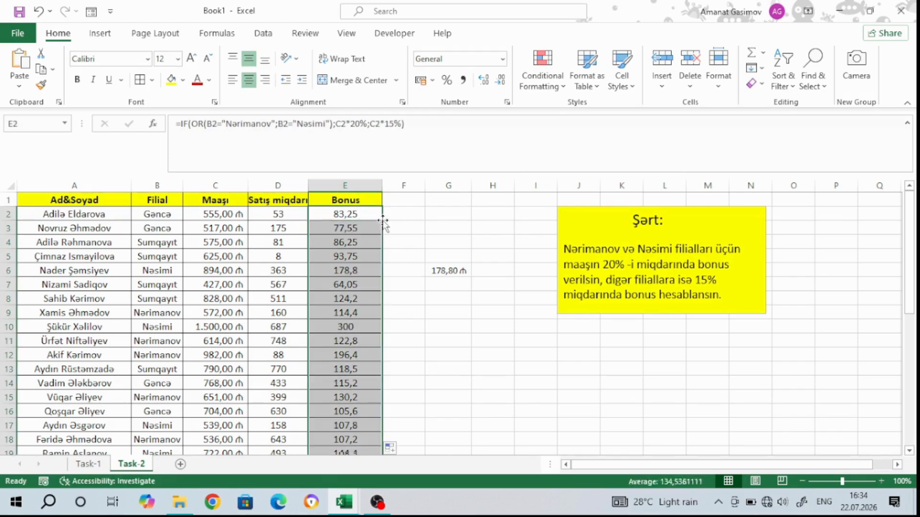
Compare the bonus in row 6 with the check calculation in G6 and inspect the copied formulas in the Bonus column
left_click(436, 267)
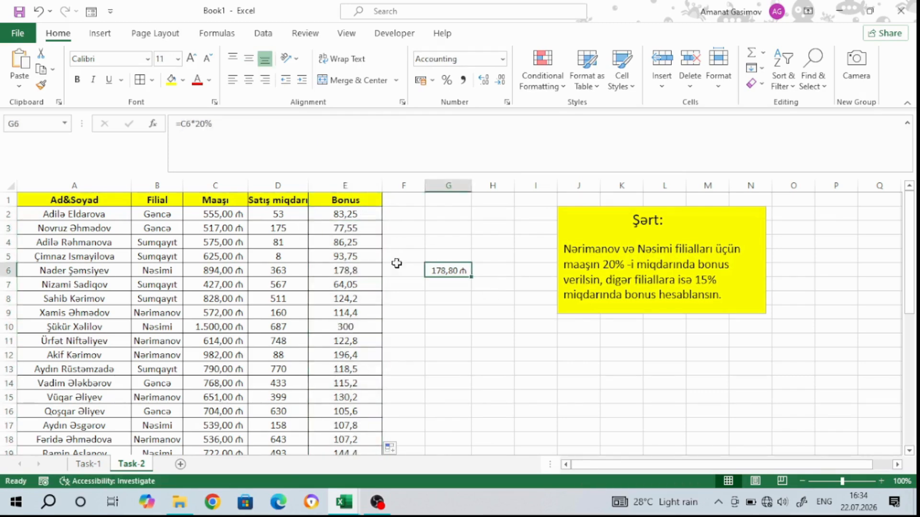
left_click(226, 269)
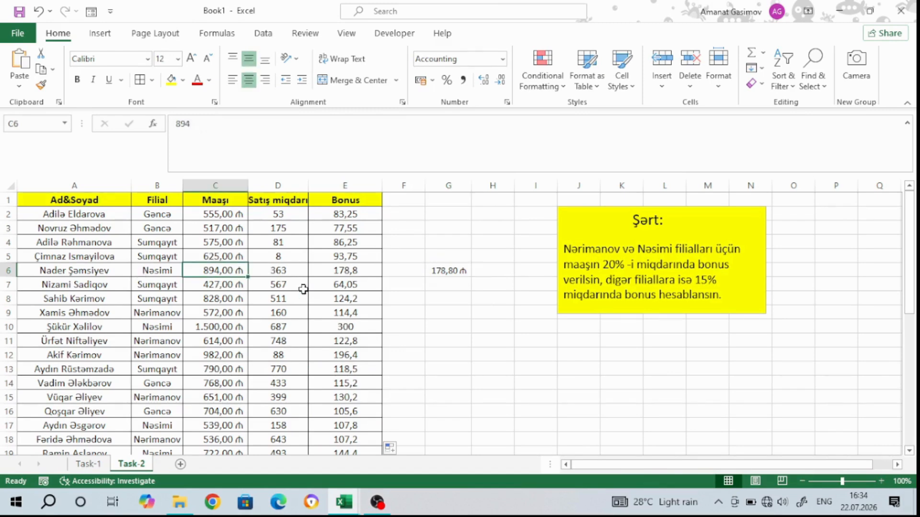
left_click(454, 271)
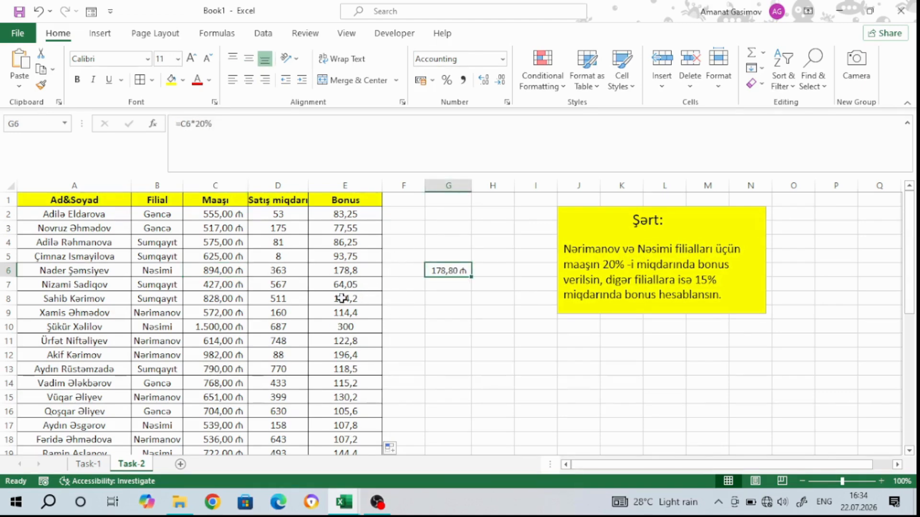
left_click(350, 279)
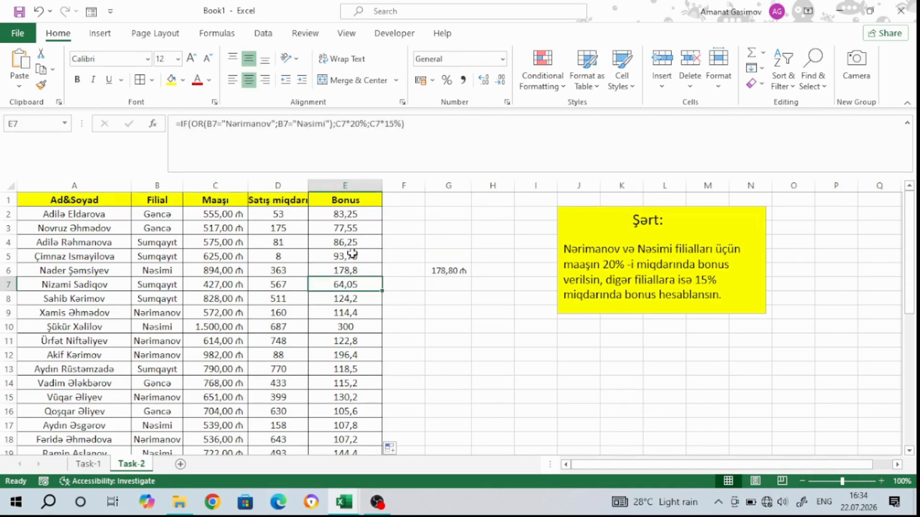
left_click(348, 224)
left_click(378, 513)
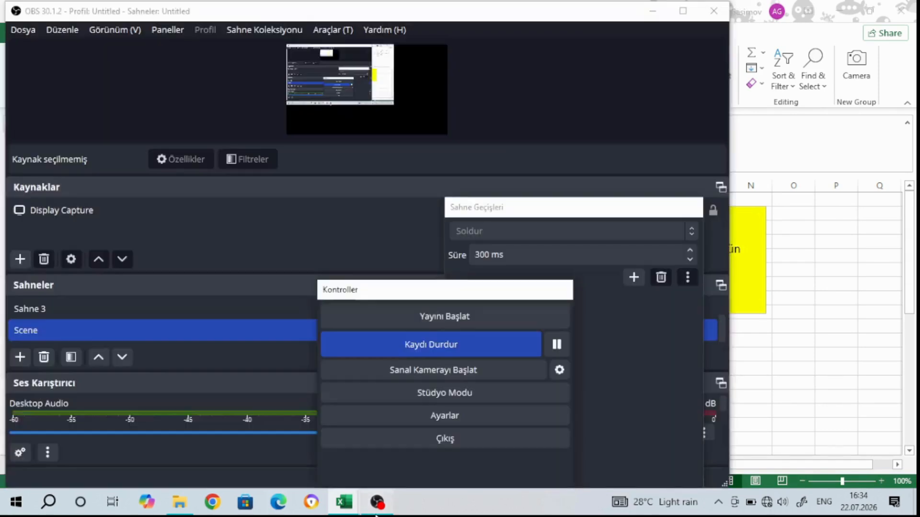